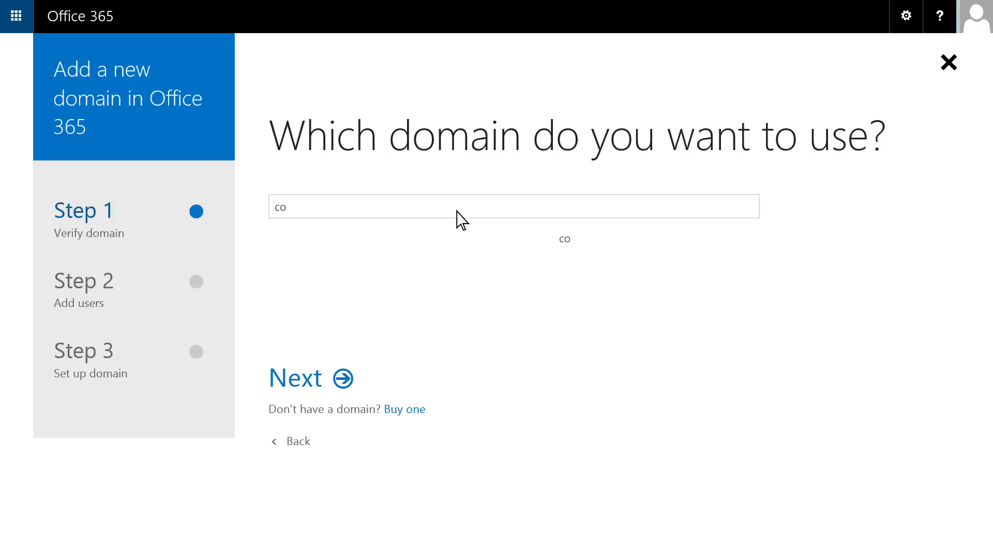
Add cohowineinc.com as a domain and copy its TXT verification value MS=ms52273906.
text(.com)
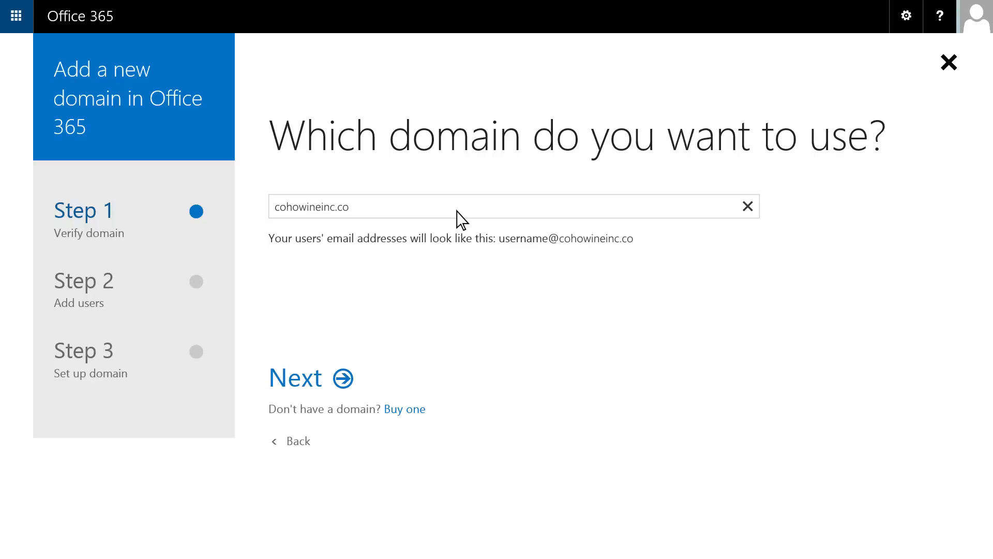
click(352, 377)
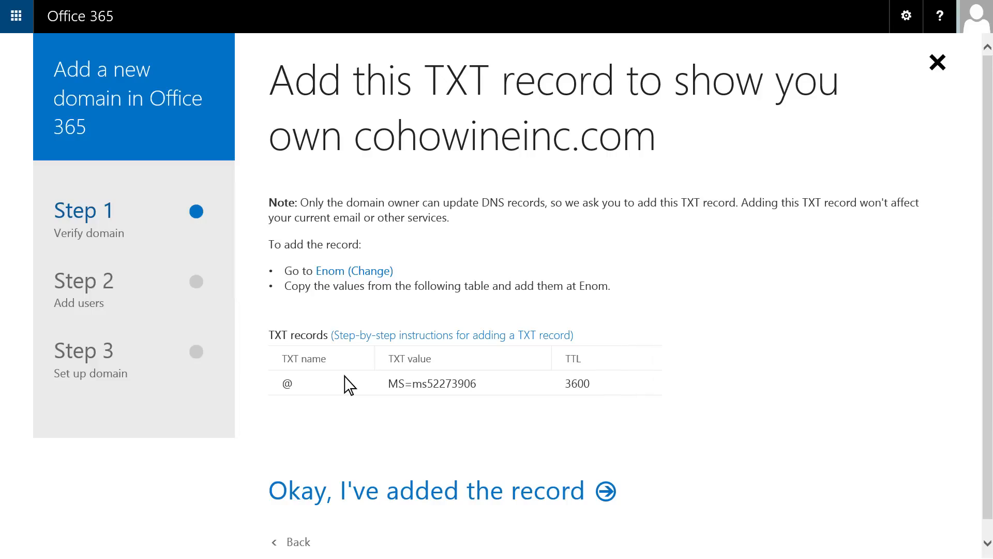
drag(475, 385, 389, 387)
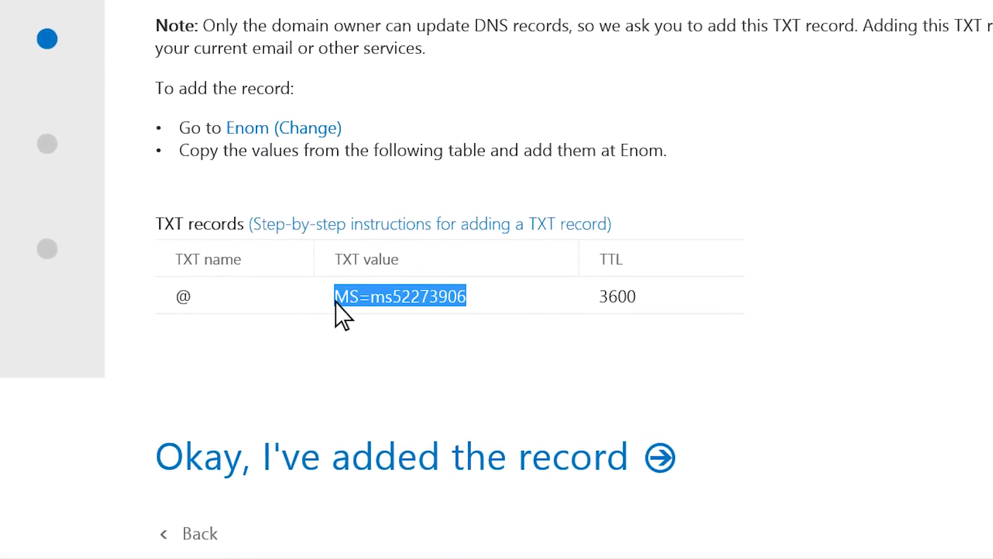
right_click(335, 302)
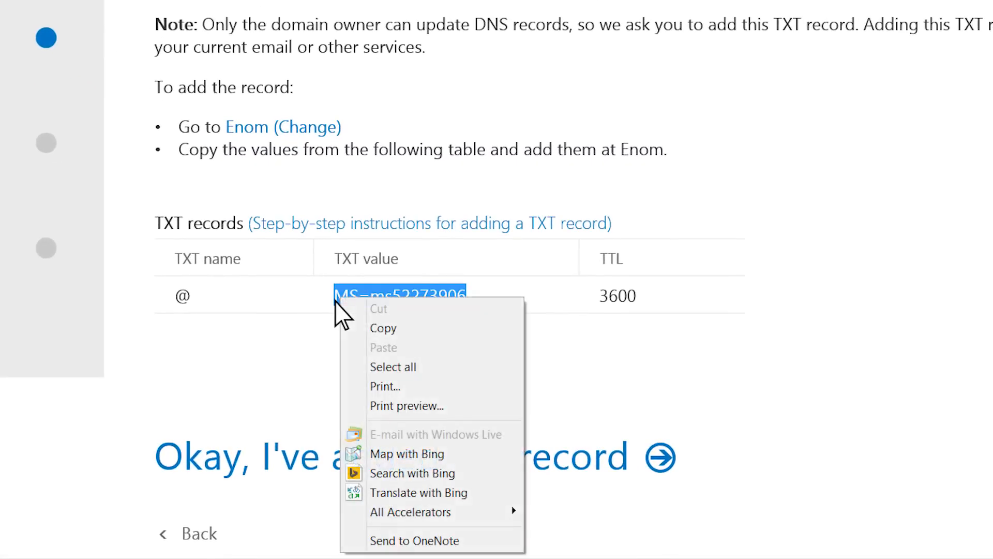
click(349, 332)
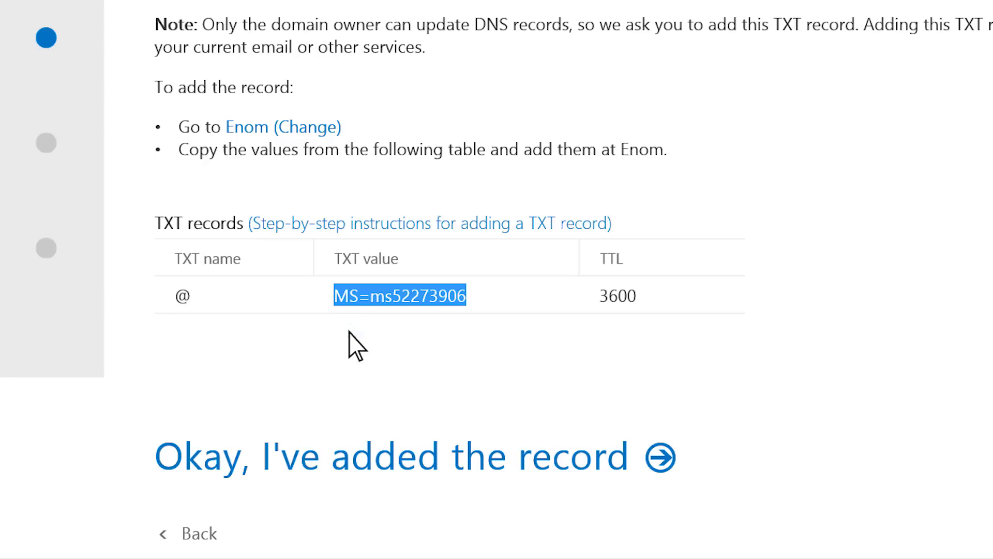
click(350, 333)
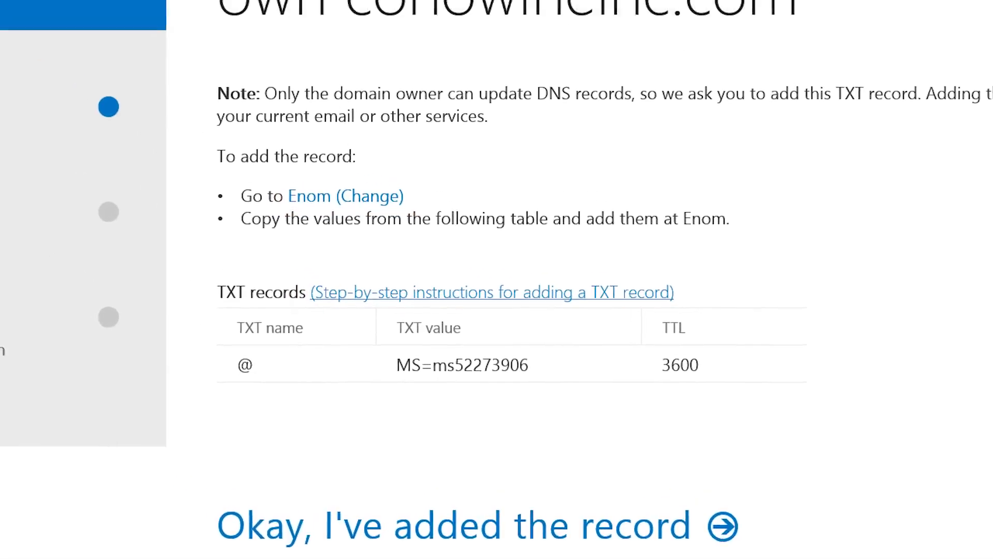
Follow the eNomCentral TXT verification help link to eNom and sign in with the account credentials.
click(430, 223)
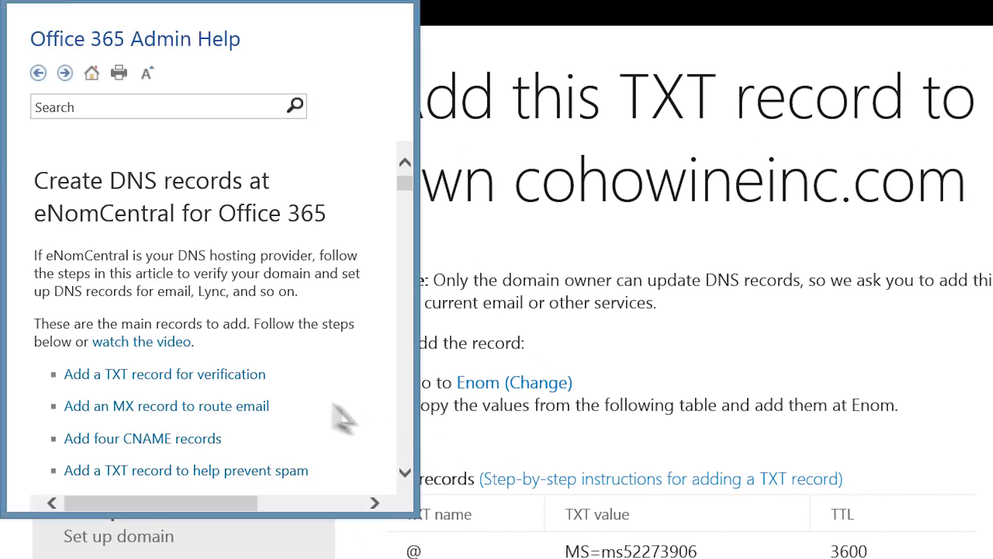
click(259, 373)
drag(405, 179, 405, 187)
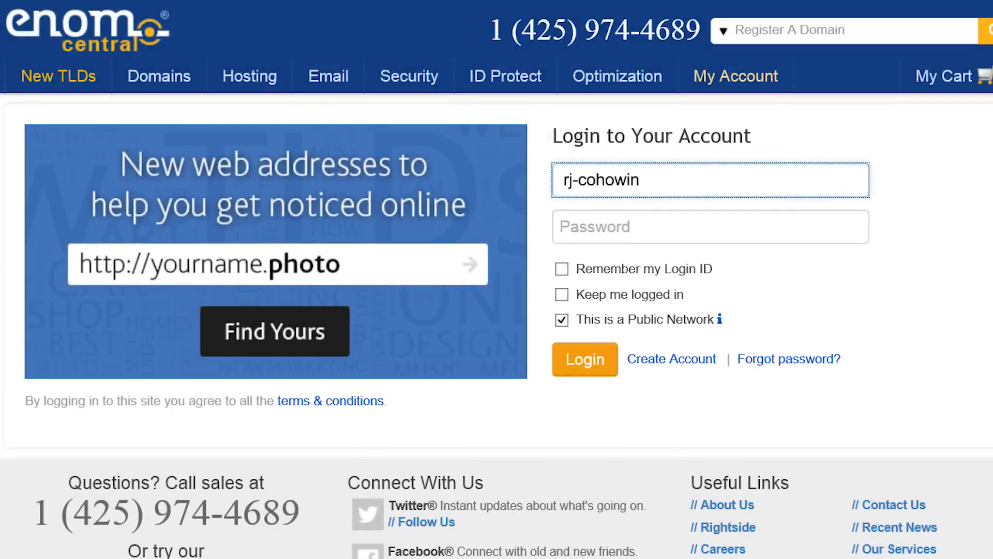
text(e)
click(666, 235)
text(**********)
click(610, 362)
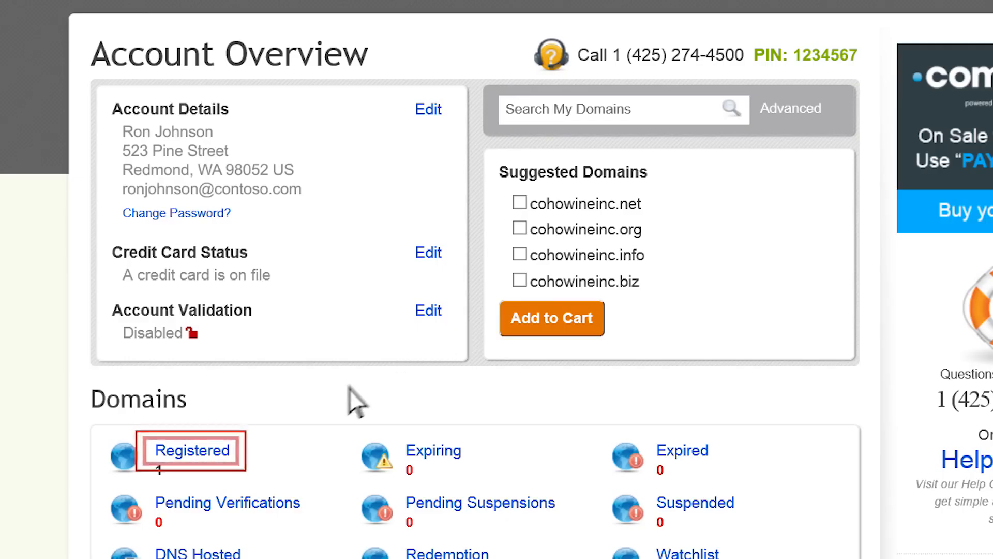
Paste MS=ms52273906 into cohowineinc.com's @ TXT host record and save the host records.
click(218, 457)
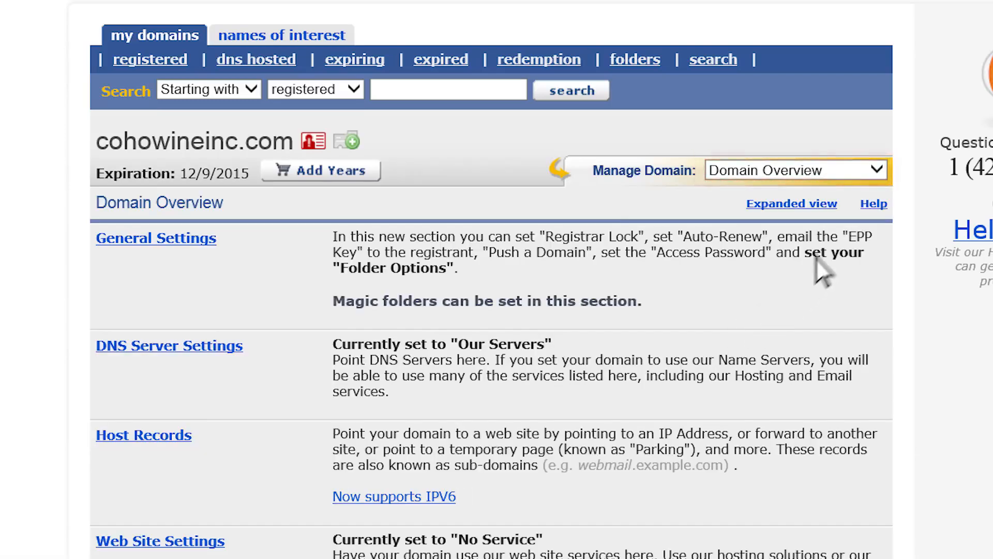
click(877, 170)
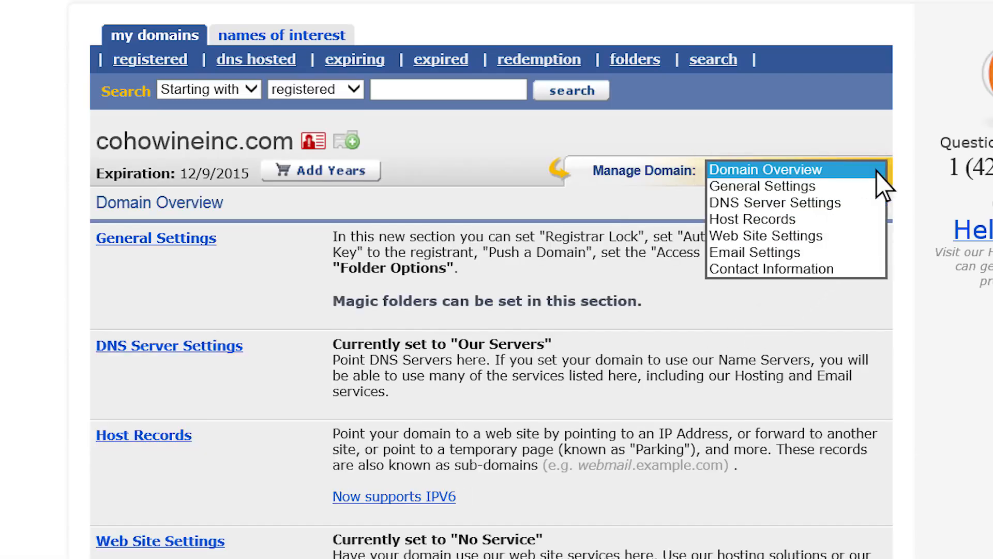
click(876, 220)
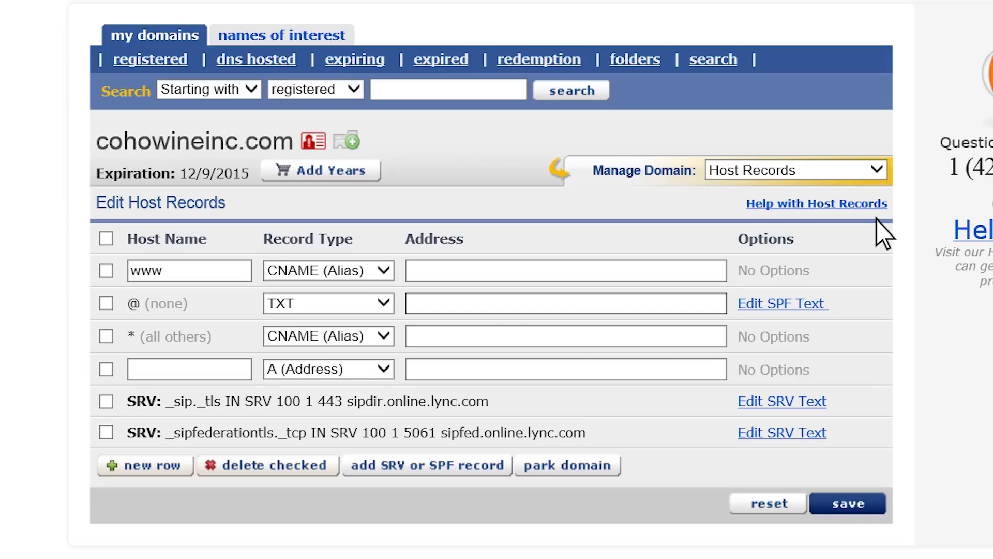
right_click(528, 307)
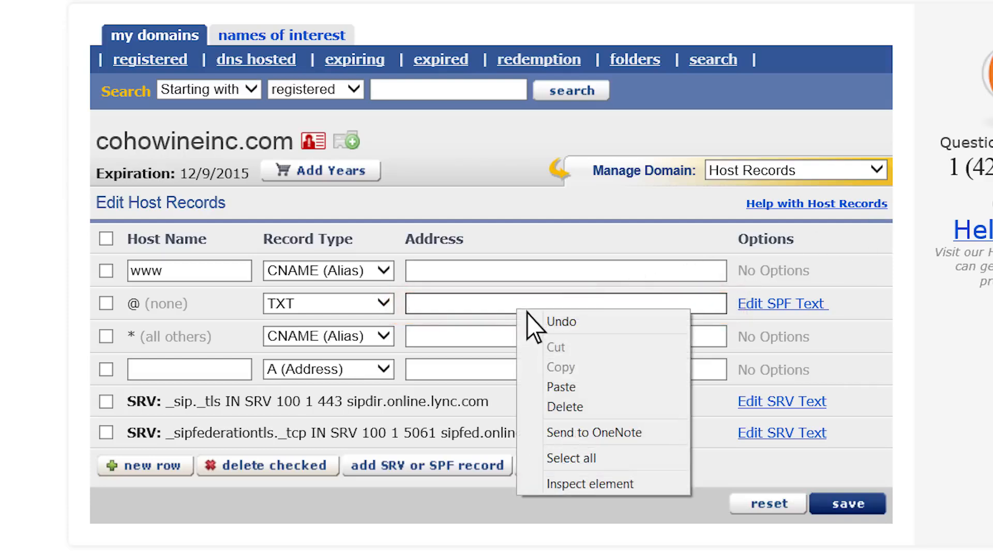
click(526, 387)
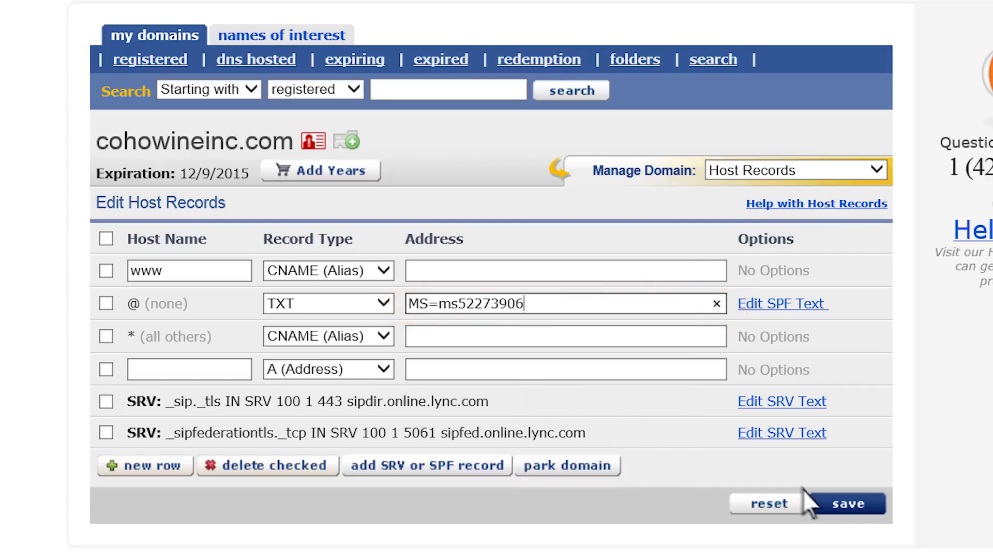
click(842, 509)
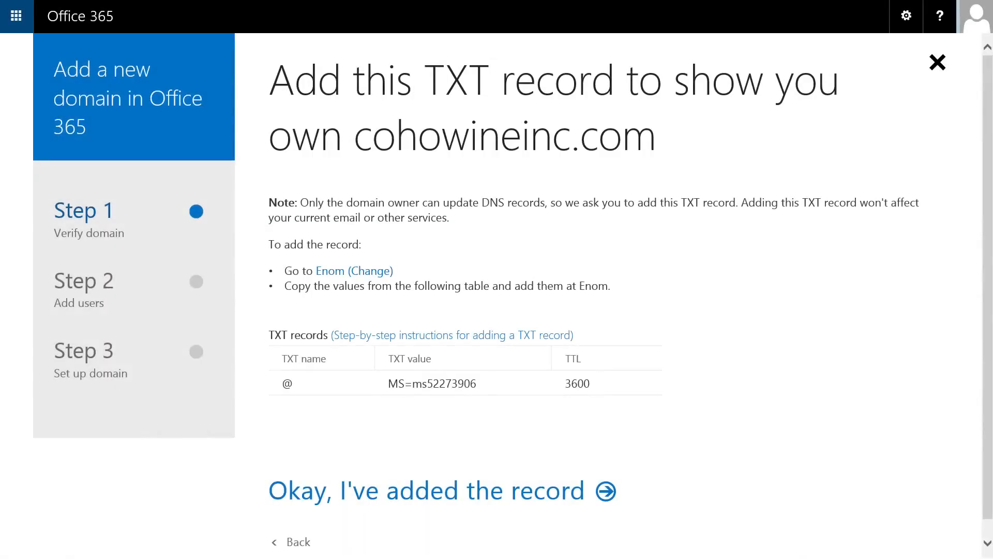
Verify cohowineinc.com, switch both users to cohowineinc.com addresses, and sign out.
click(607, 494)
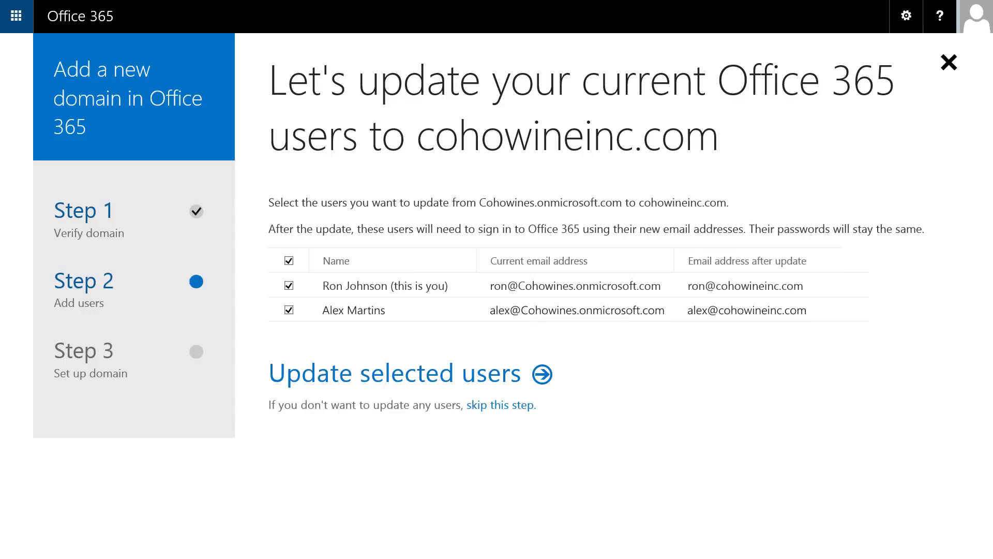
click(544, 381)
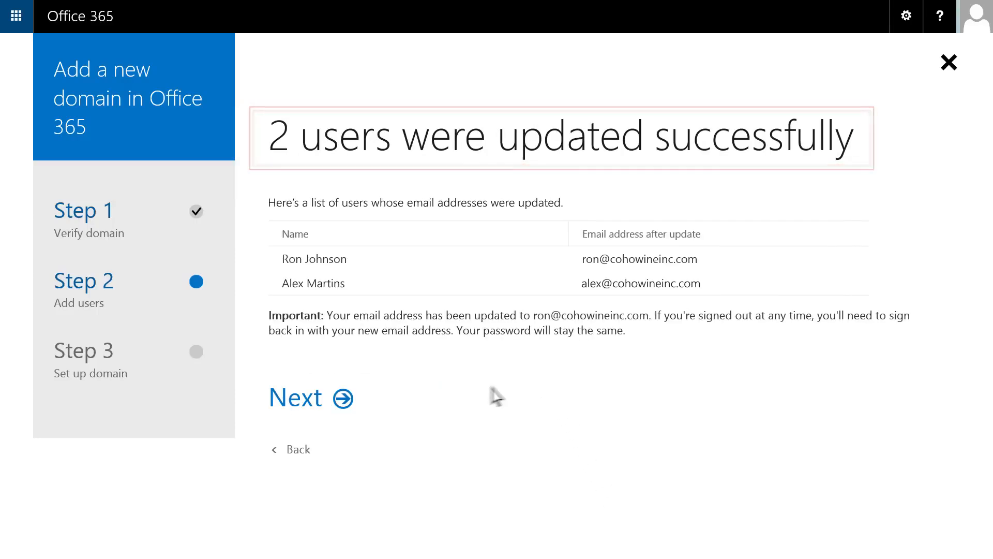
click(343, 399)
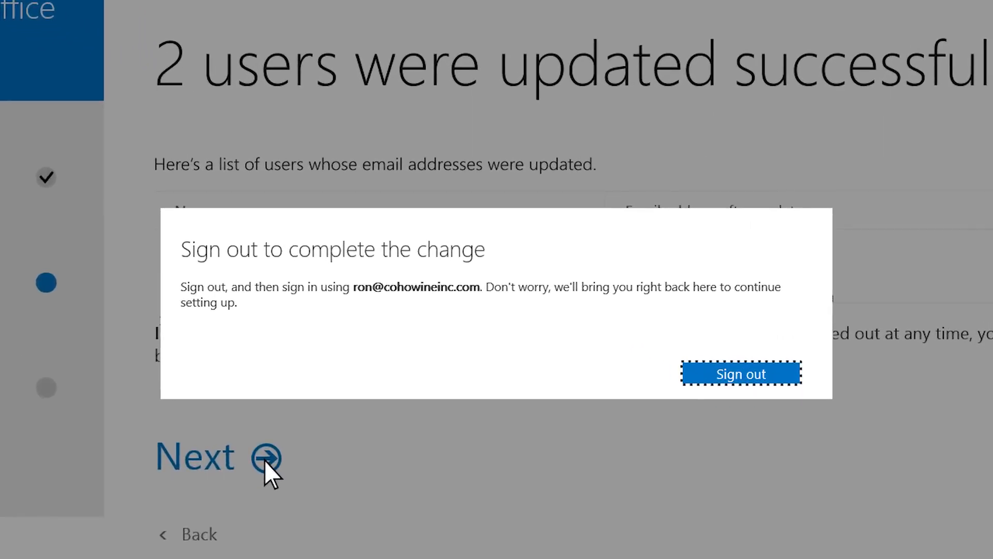
click(782, 372)
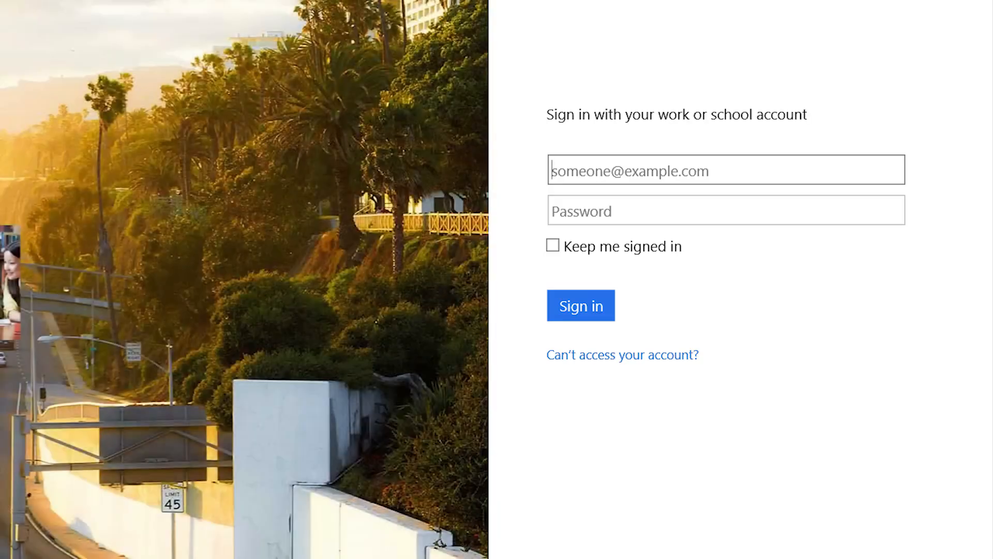
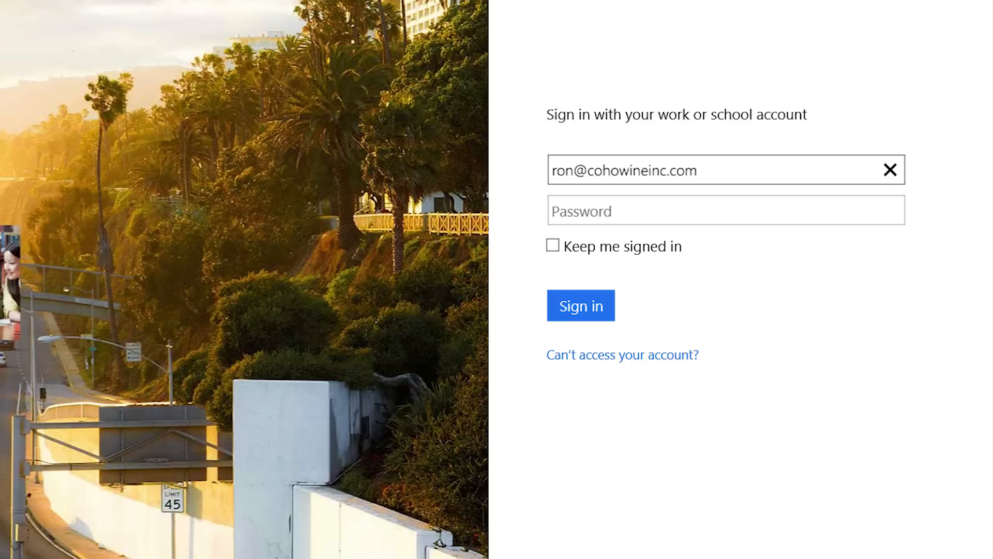
Sign back in with the admin's new e-mail address and password.
key(Tab)
text(••••••••••)
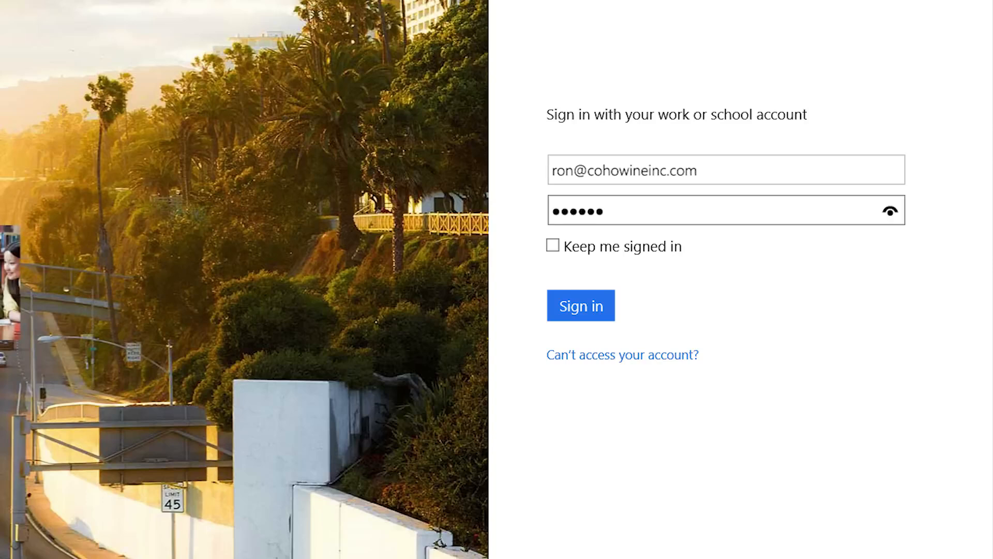
click(588, 309)
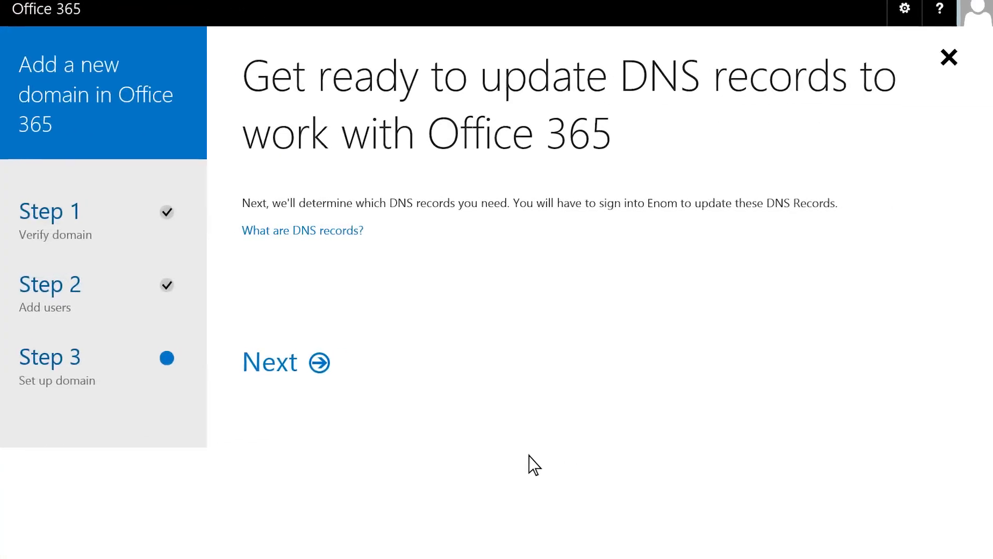
Choose to manage DNS records yourself, keep Outlook and Lync, and copy the MX record value.
click(148, 407)
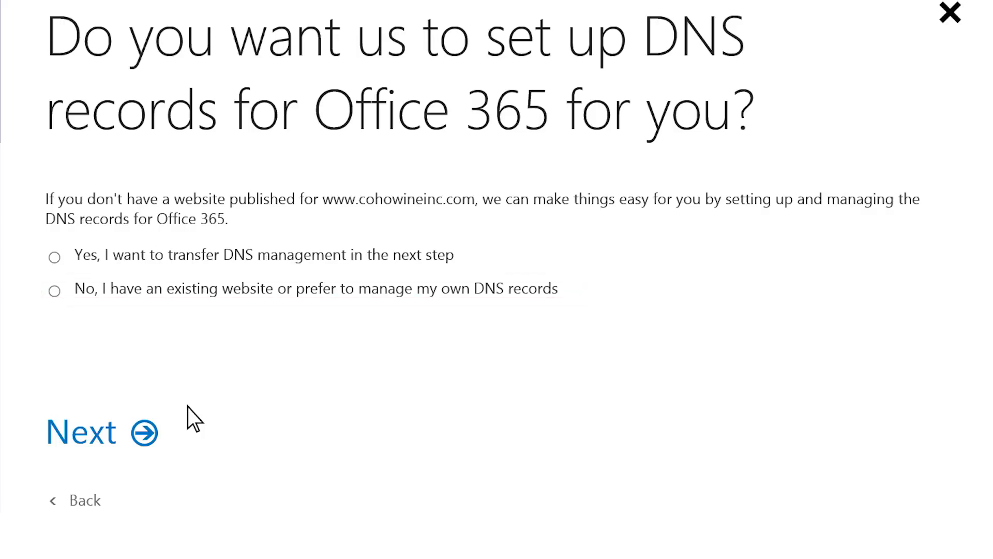
click(54, 290)
click(145, 432)
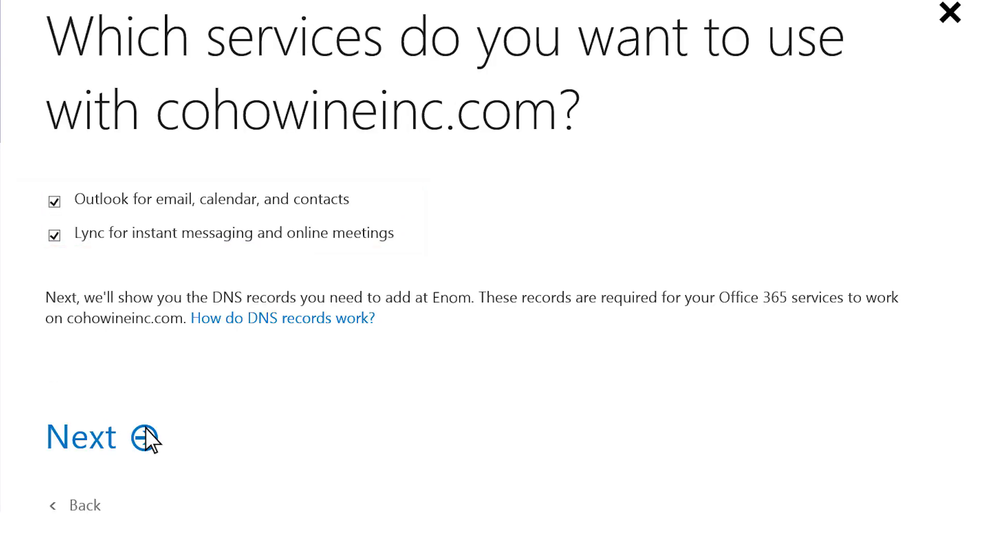
click(144, 435)
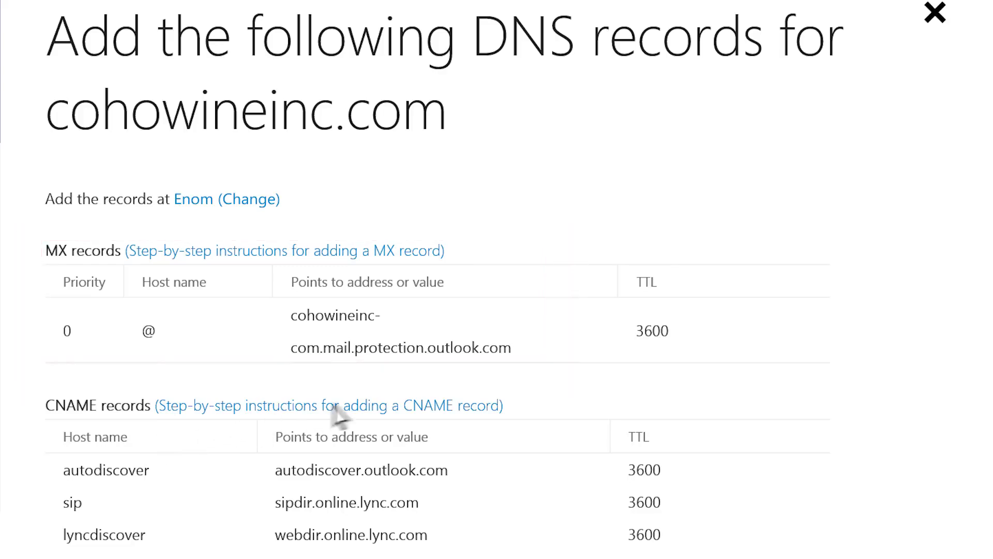
drag(512, 355, 378, 307)
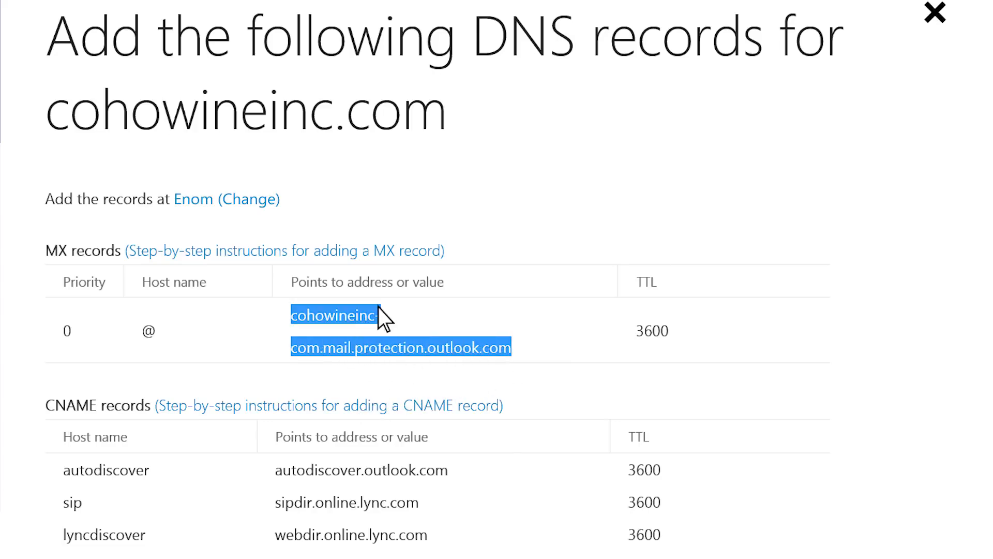
right_click(378, 307)
click(364, 346)
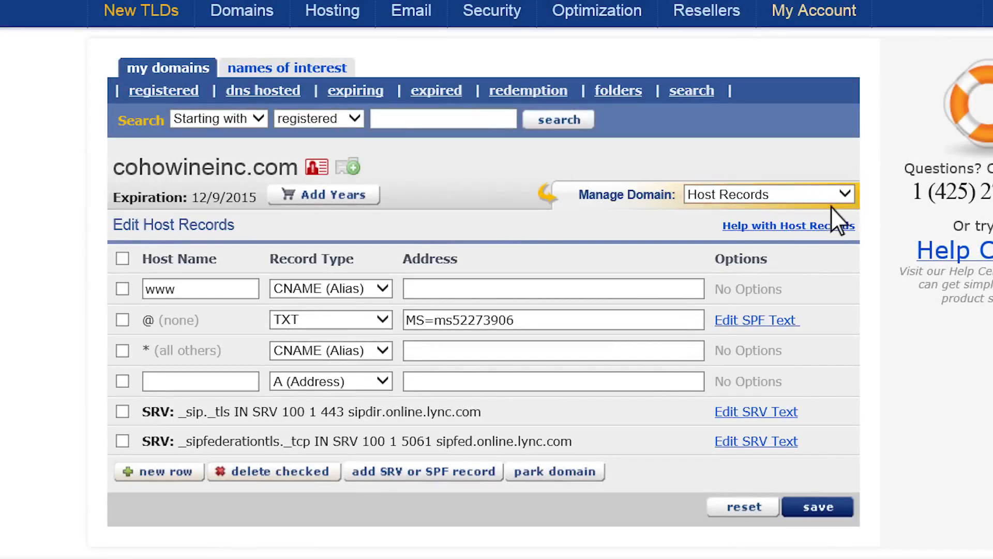
Set cohowineinc.com's email service to User (MX) in eNom's Email Settings.
click(839, 194)
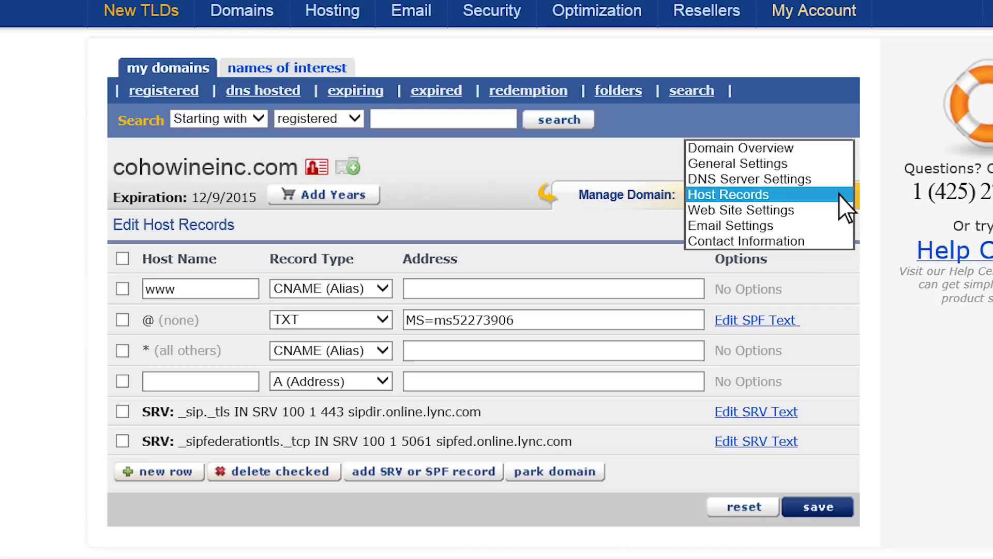
click(839, 225)
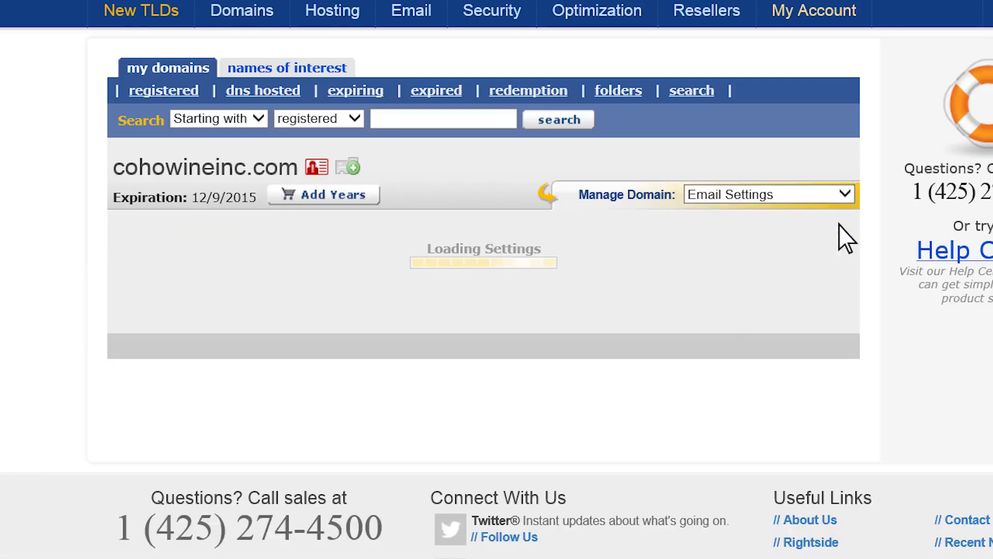
click(490, 258)
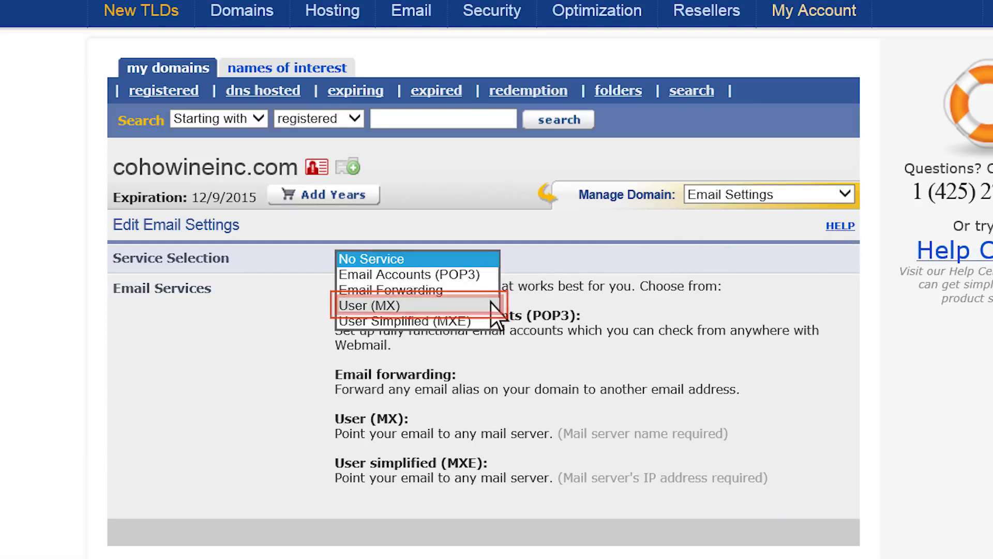
click(491, 306)
Add an @ MX record to cohowineinc-com.mail.protection.outlook.com with preference 0 and save.
click(293, 380)
text(@)
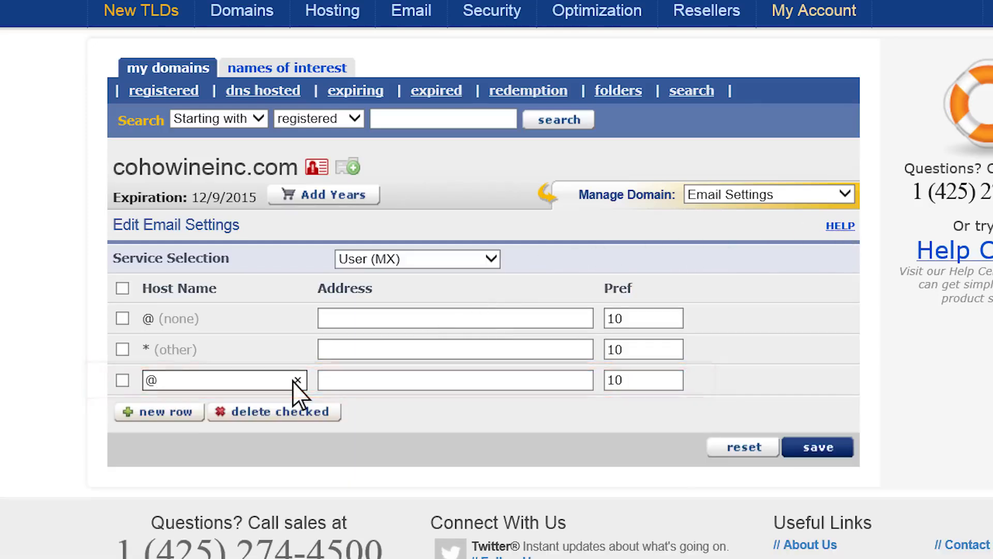
click(348, 384)
right_click(347, 384)
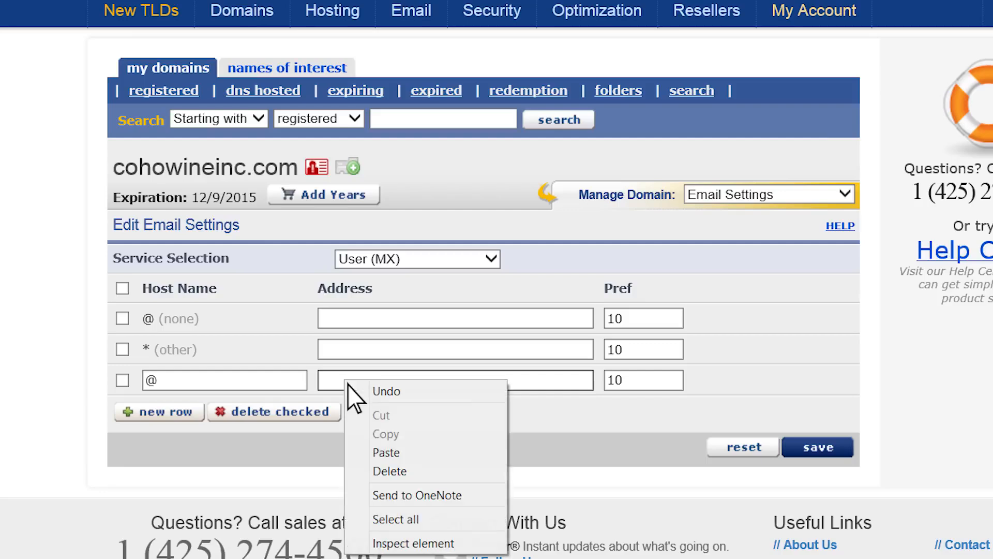
click(355, 448)
double_click(628, 386)
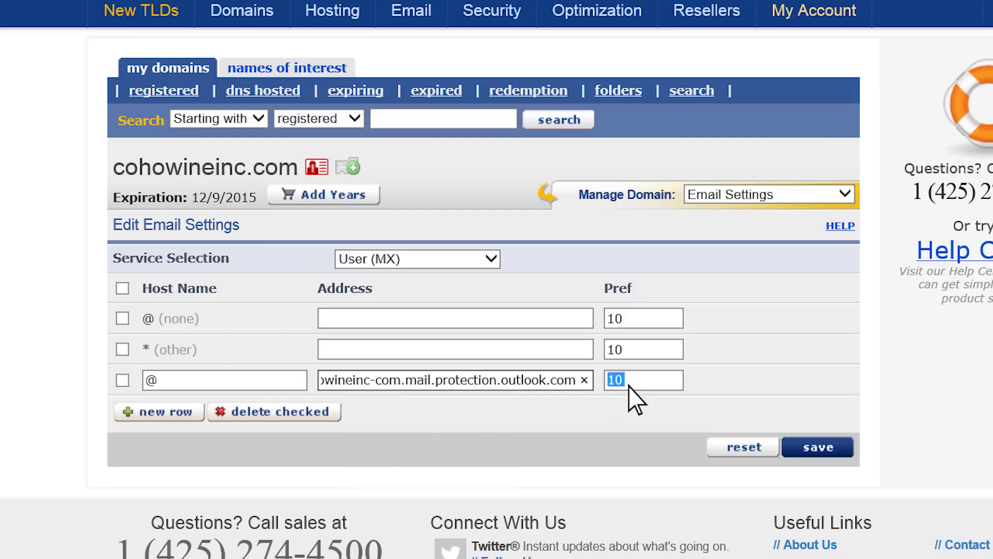
text(0)
click(804, 450)
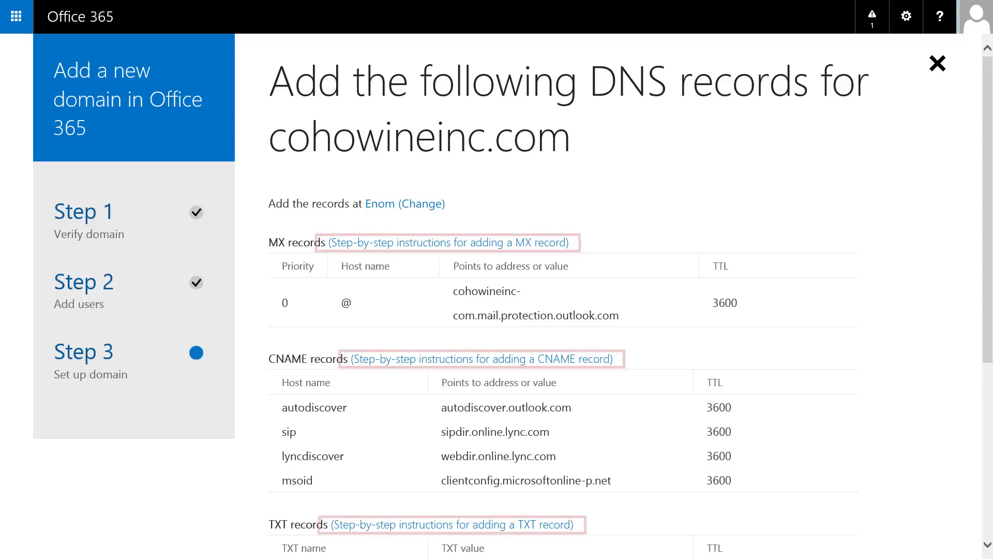
Review the CNAME record help and confirm all DNS records have been added.
click(600, 363)
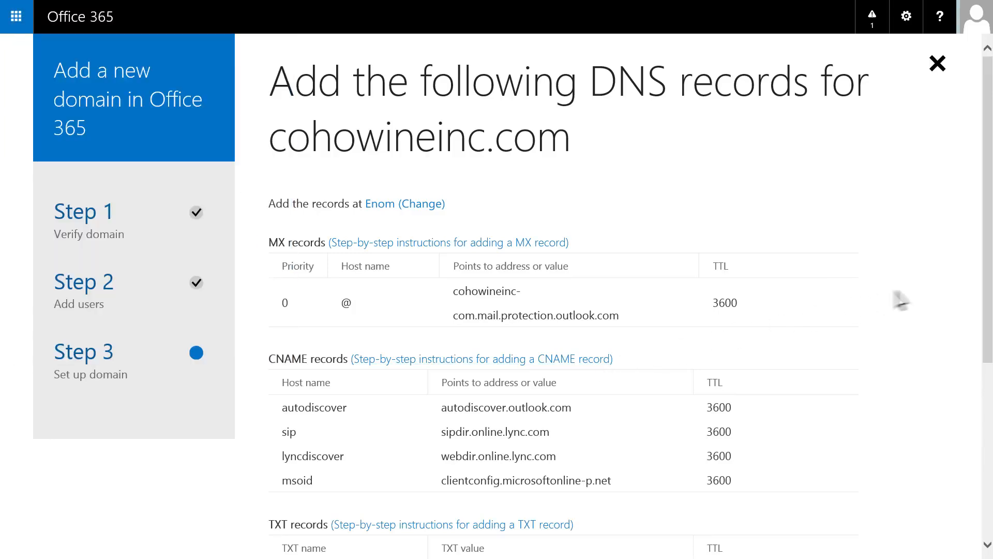
drag(985, 274, 986, 458)
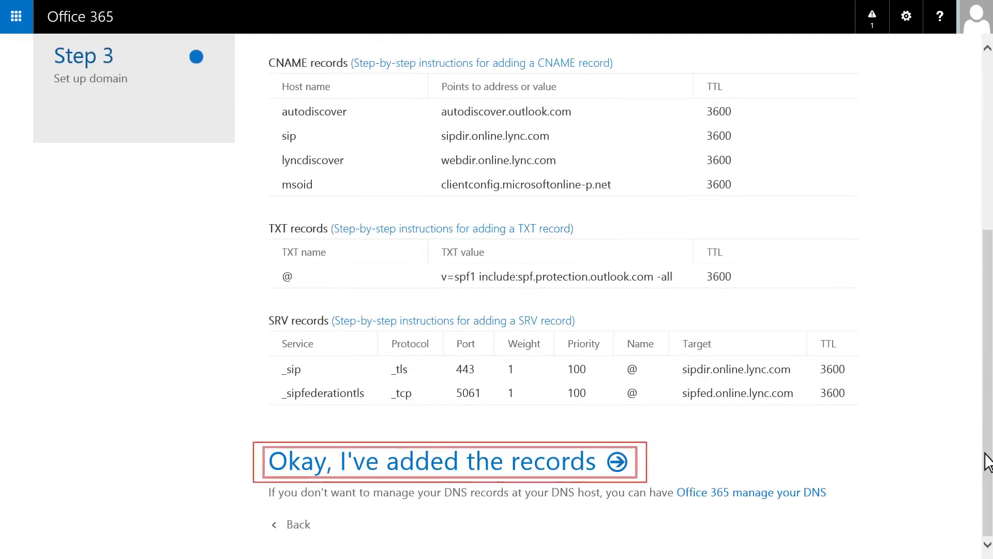
click(623, 472)
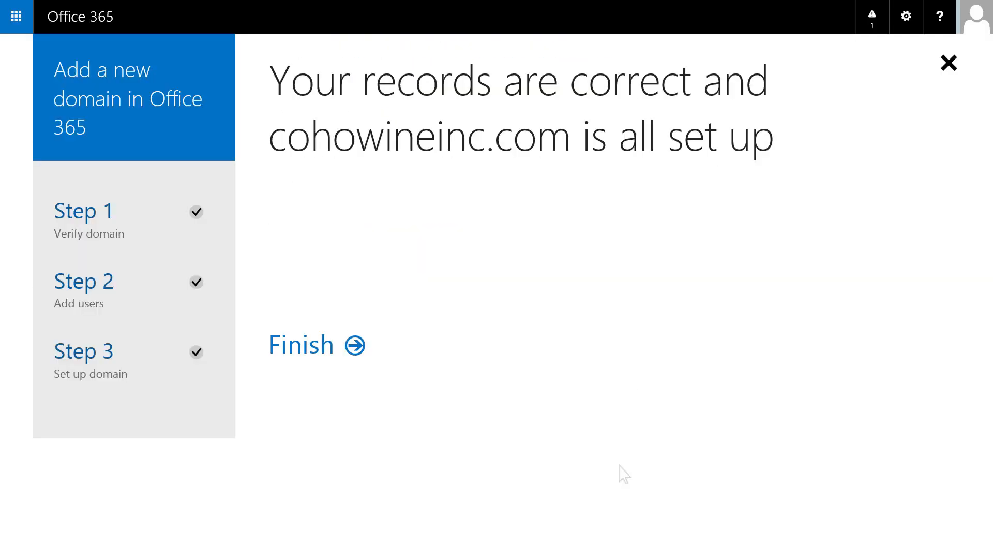